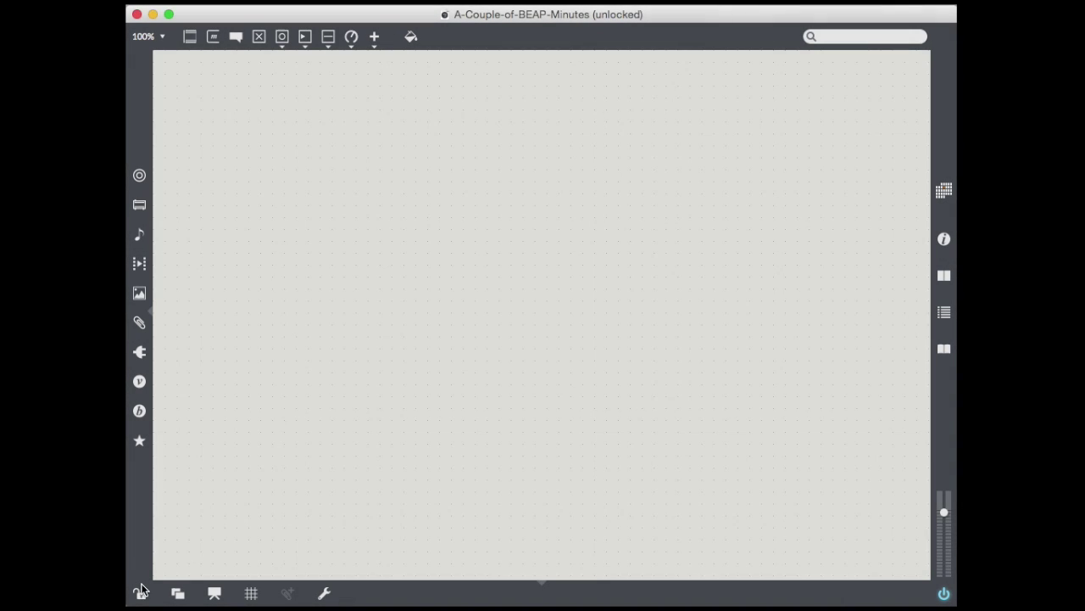
# Step: Unlock the patch and add a BEAP MIDI In module from the Input > MIDI list
pyautogui.click(140, 593)
pyautogui.click(140, 411)
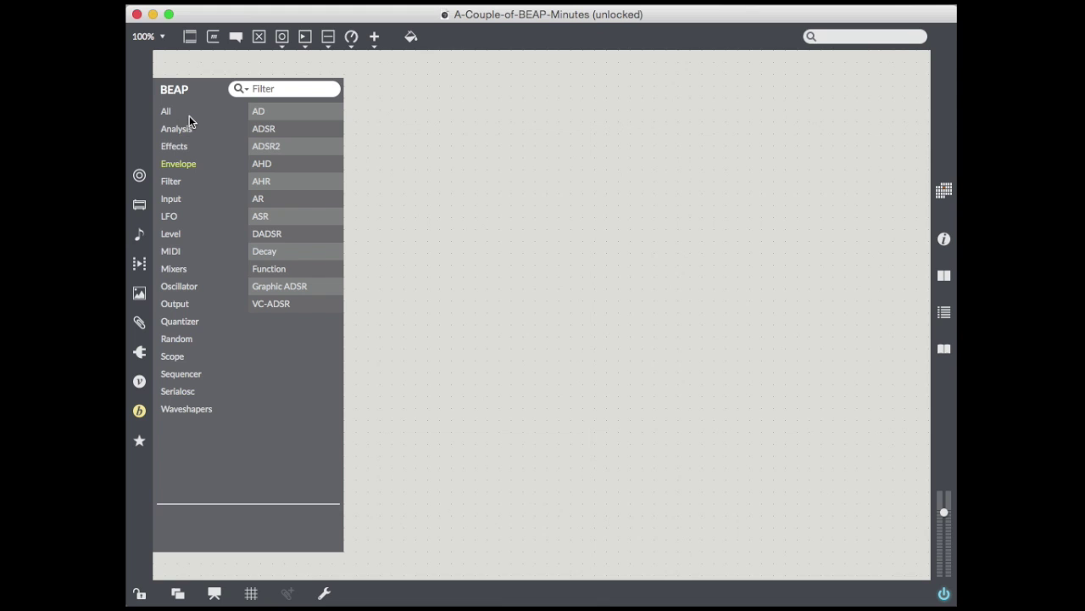
pyautogui.click(172, 200)
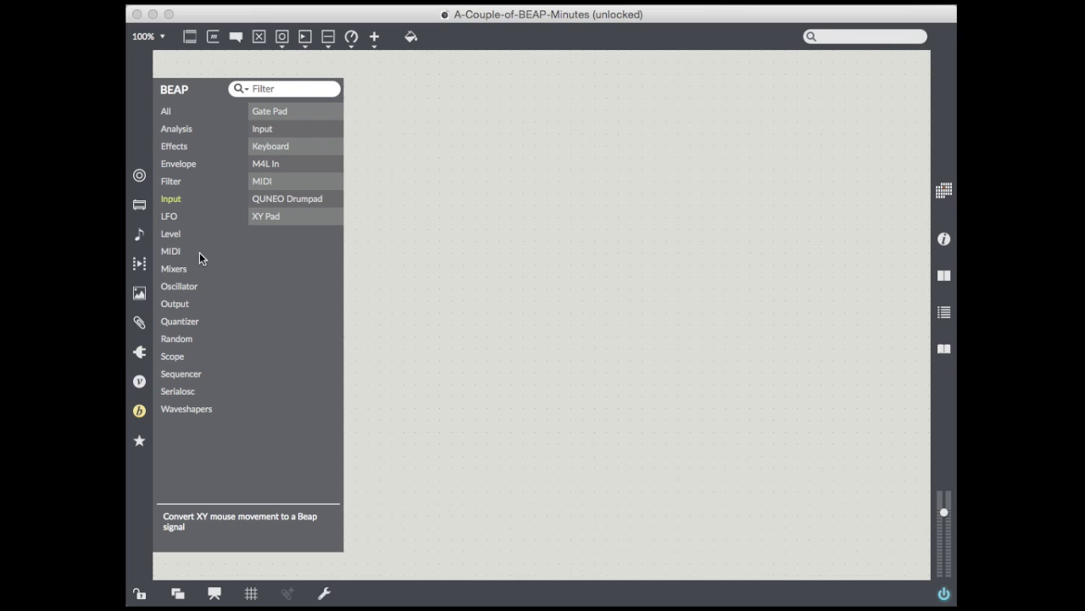
pyautogui.click(170, 252)
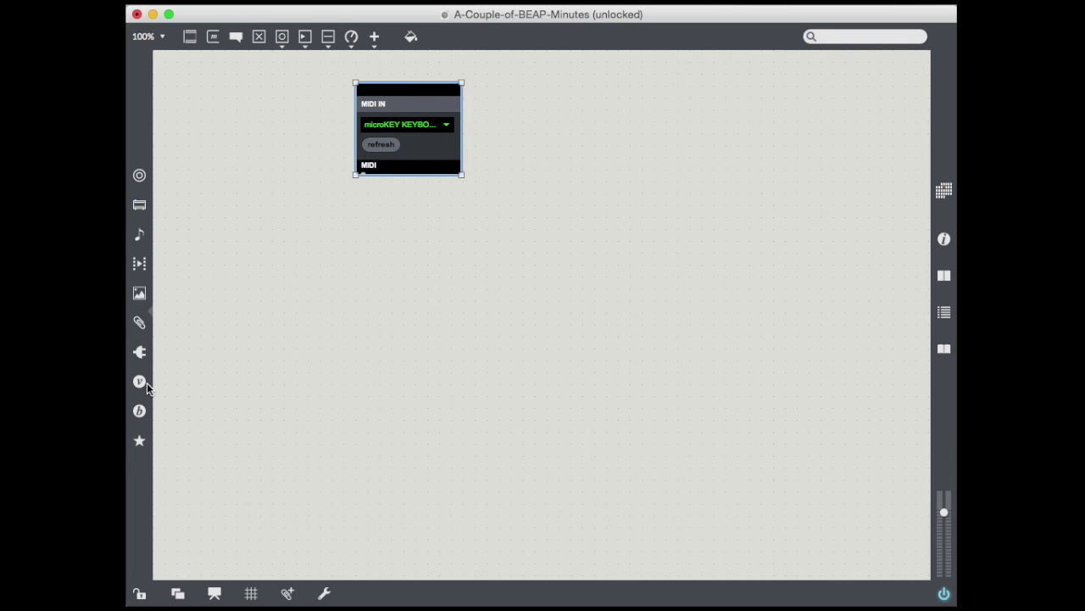
# Step: Place MIDI to Signal under MIDI In, cord them together, and move both to the upper left
pyautogui.click(139, 410)
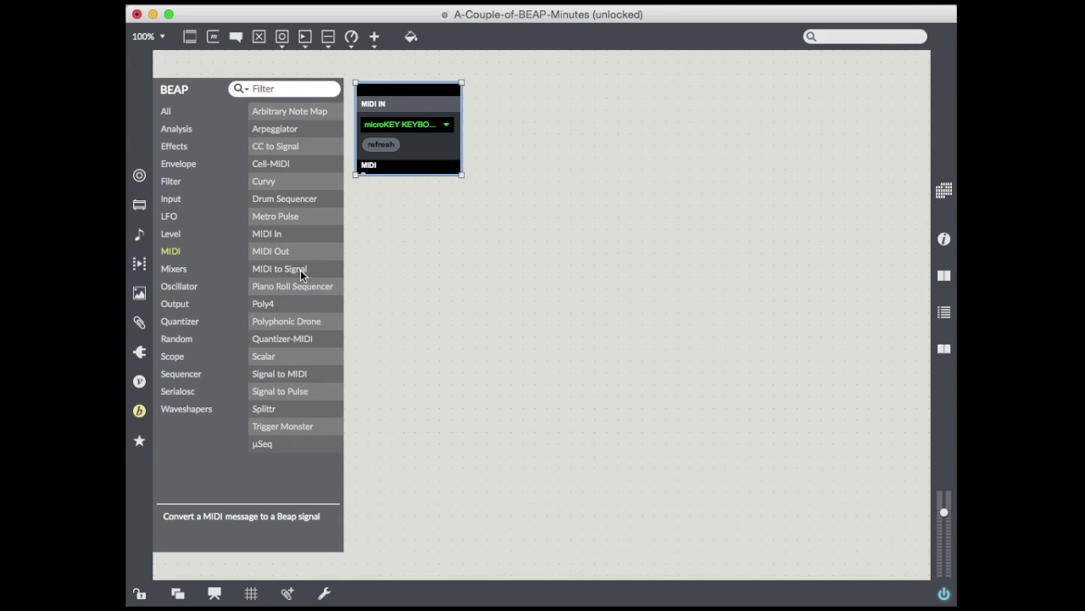
pyautogui.moveTo(263, 271); pyautogui.dragTo(370, 205)
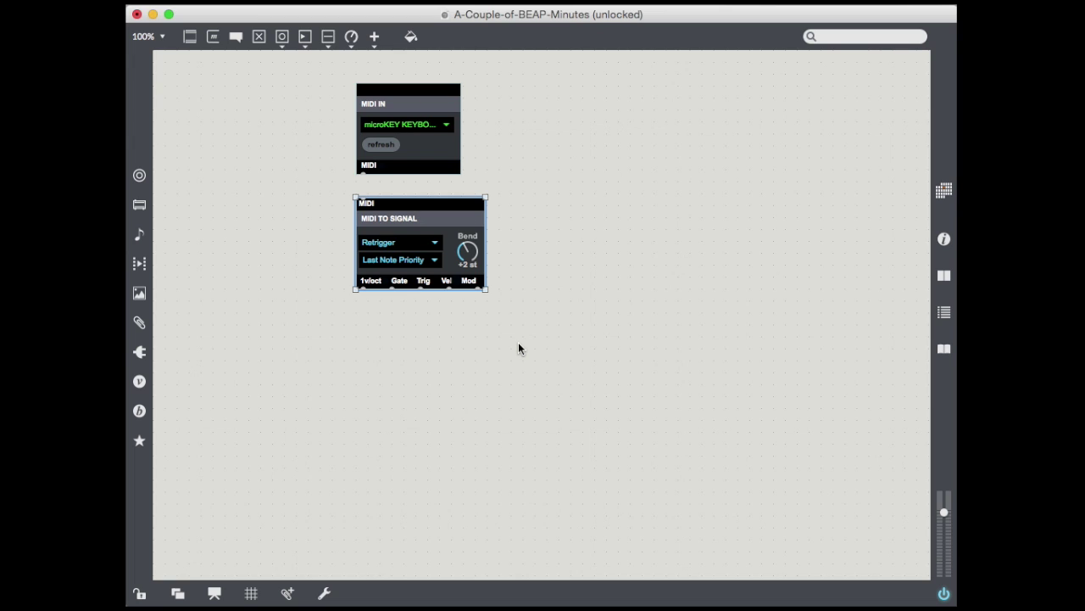
pyautogui.click(362, 175)
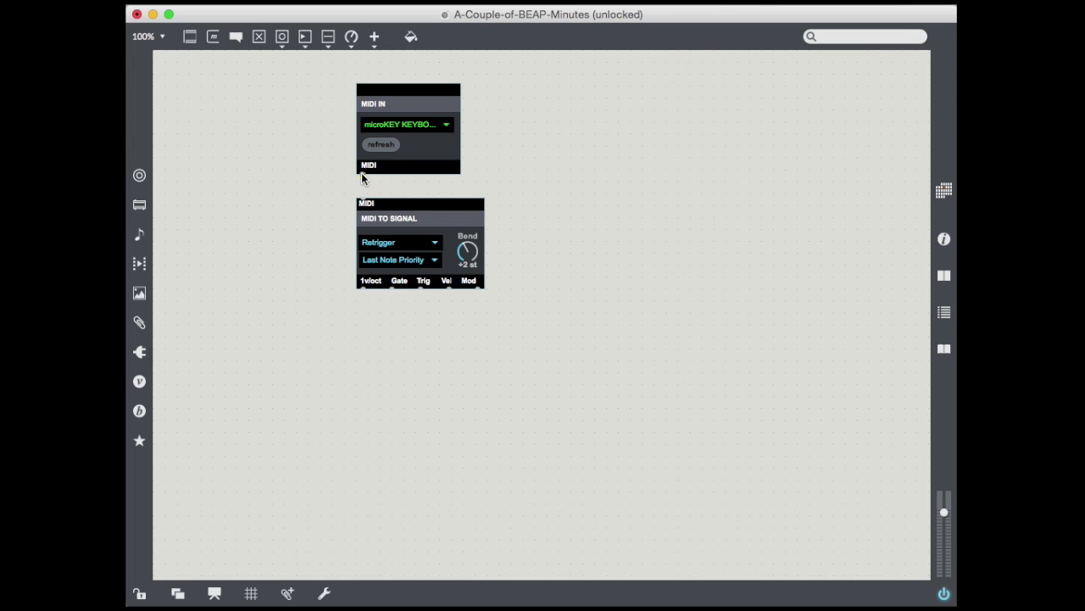
pyautogui.moveTo(362, 175); pyautogui.dragTo(365, 205)
pyautogui.moveTo(540, 343); pyautogui.dragTo(241, 81)
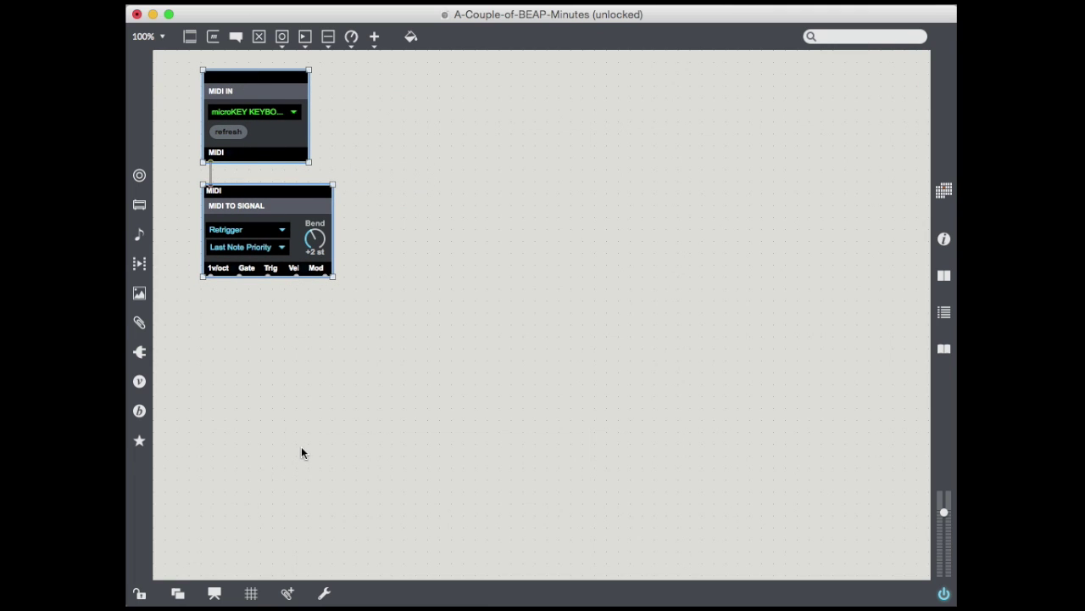
# Step: Add a BEAP Oscillator module to the patch
pyautogui.click(139, 410)
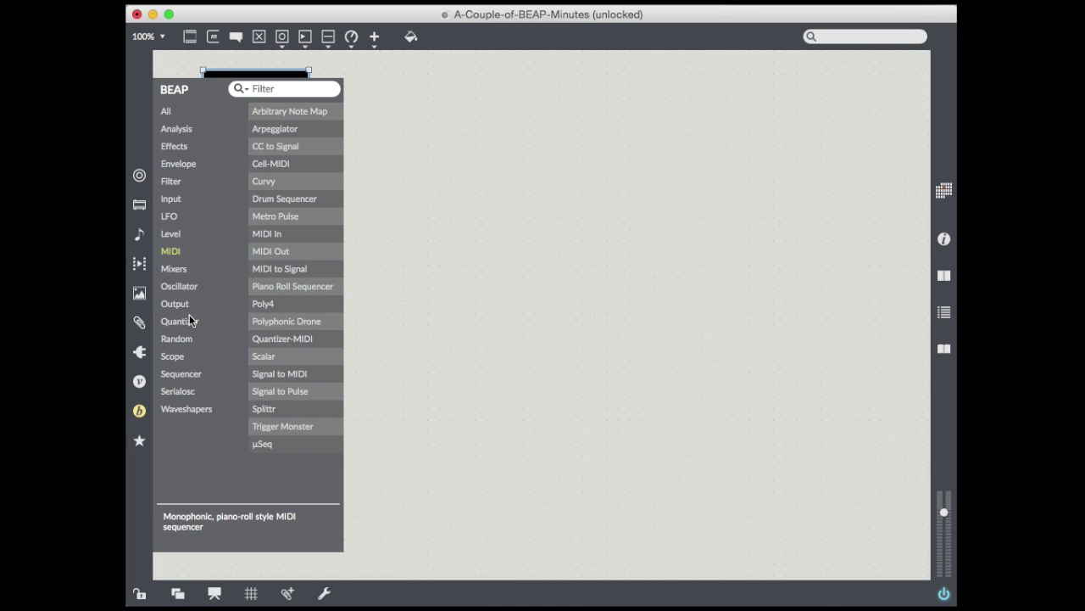
pyautogui.click(179, 288)
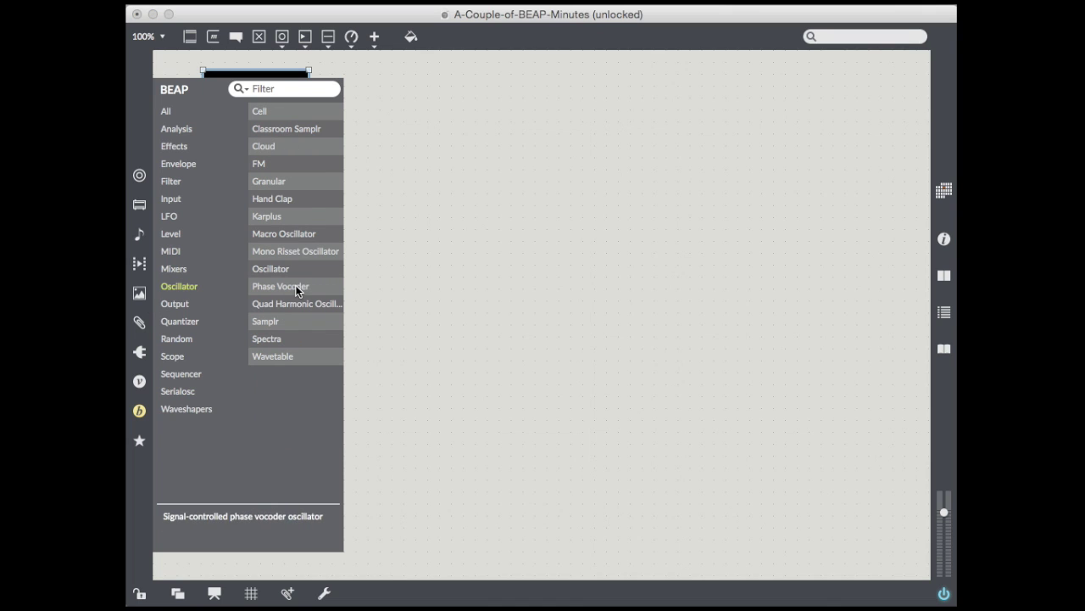
pyautogui.moveTo(267, 267); pyautogui.dragTo(475, 127)
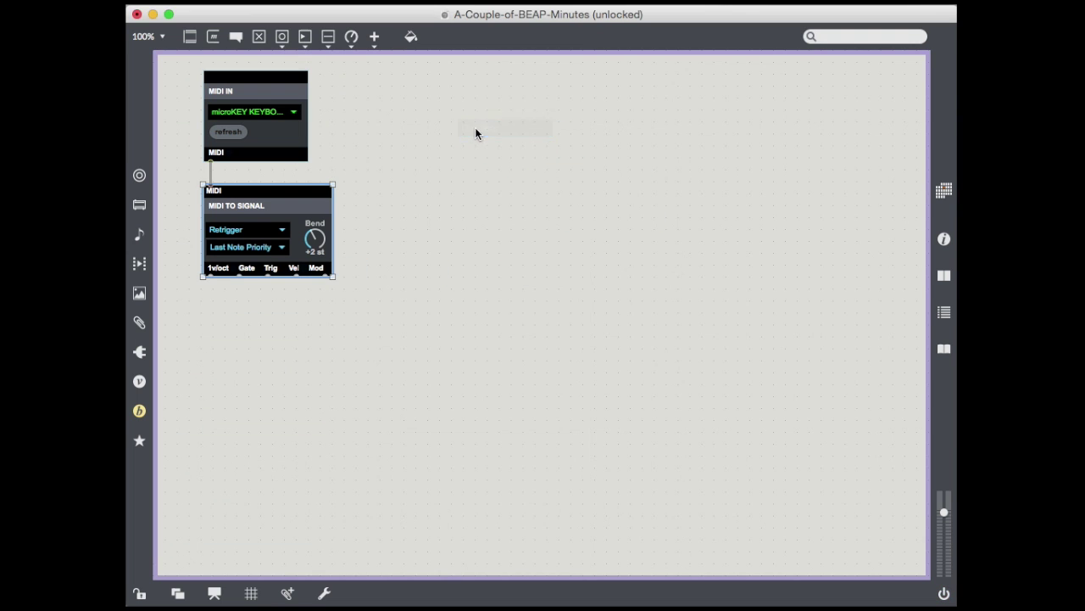
# Step: Place an LPF filter below the Oscillator and feed it the Oscillator's Signal output
pyautogui.click(139, 412)
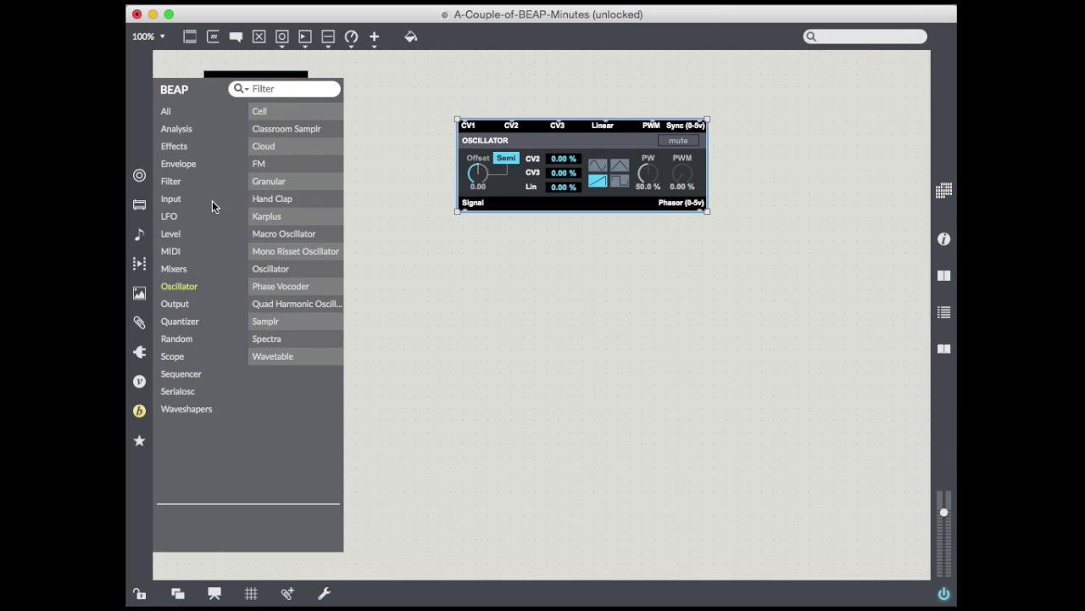
pyautogui.click(172, 183)
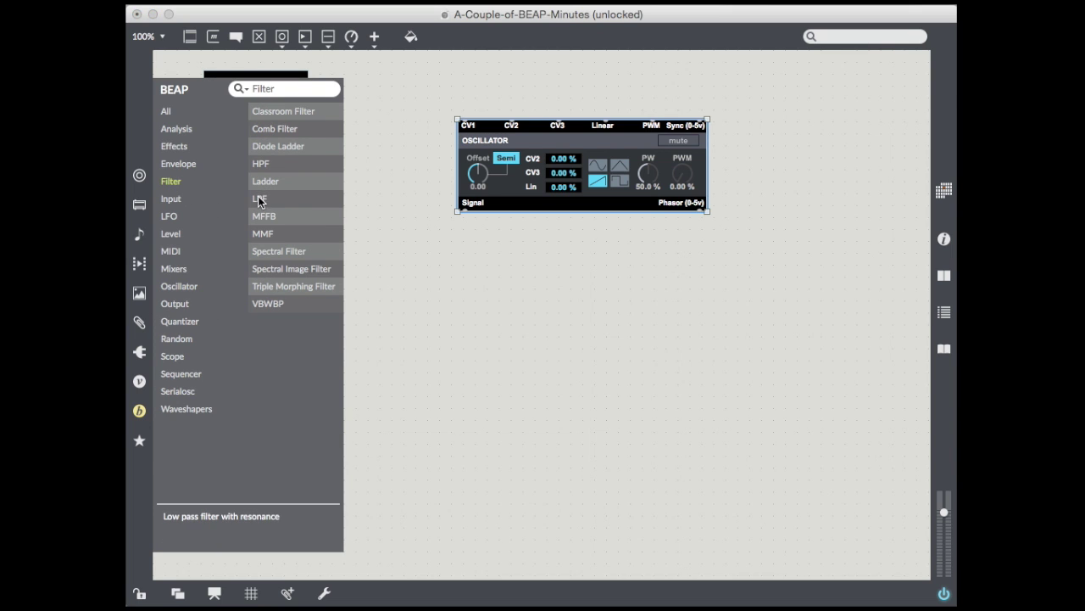
pyautogui.moveTo(258, 198); pyautogui.dragTo(465, 248)
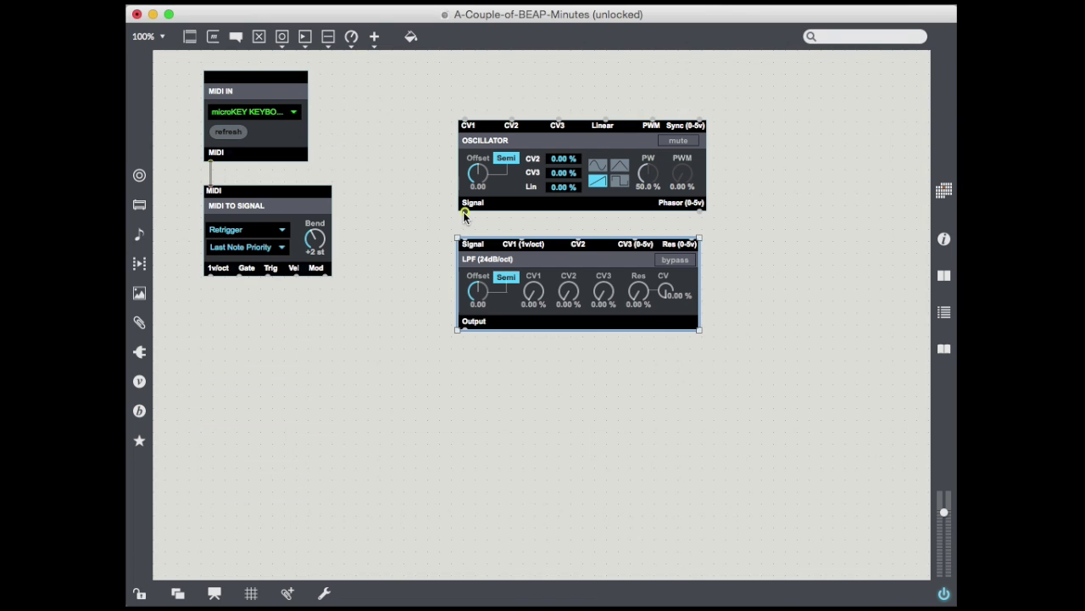
pyautogui.moveTo(464, 209); pyautogui.dragTo(464, 257)
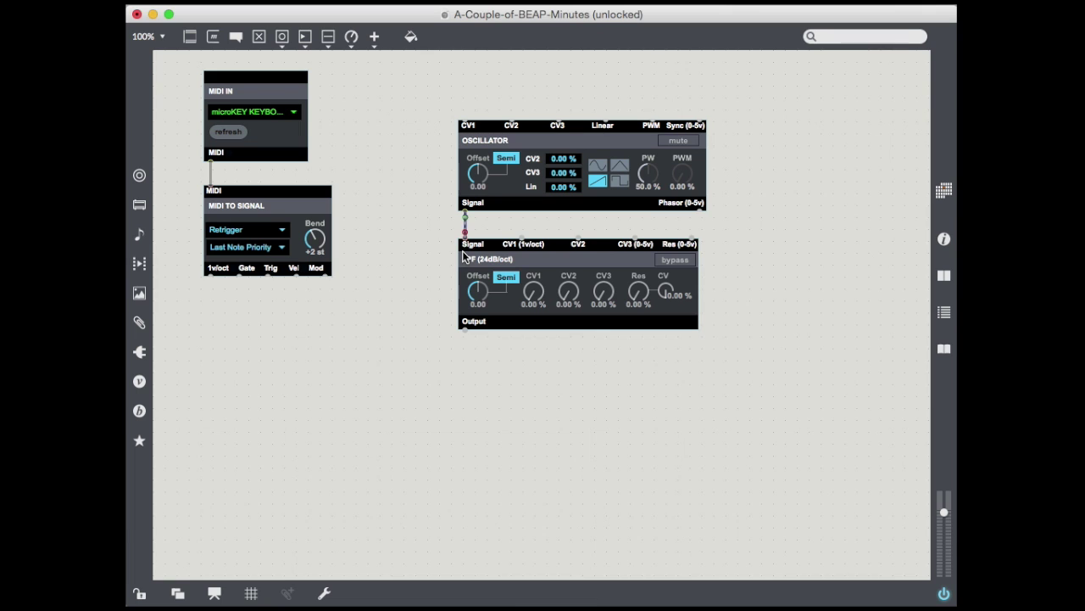
# Step: Add a VCA below the LPF and patch MIDI to Signal's 1v/oct output into Oscillator CV1
pyautogui.click(139, 411)
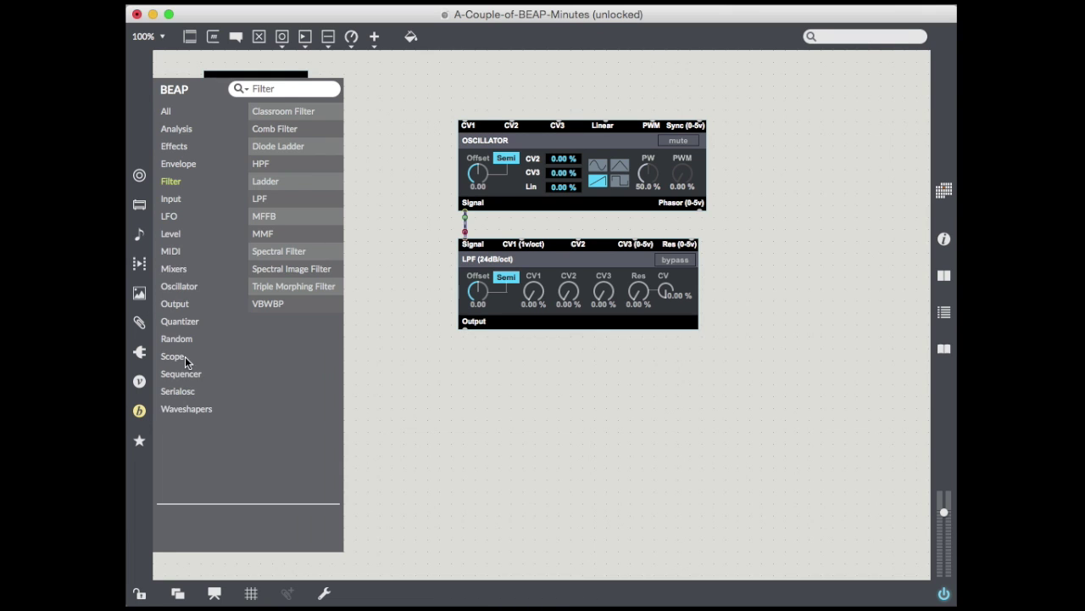
pyautogui.click(172, 236)
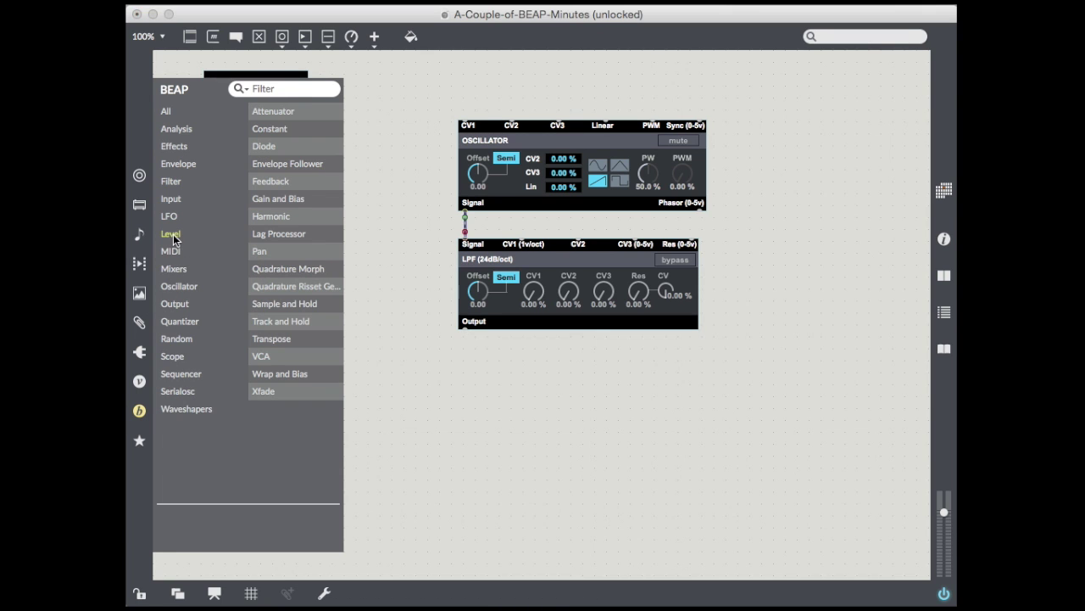
pyautogui.moveTo(261, 360); pyautogui.dragTo(465, 365)
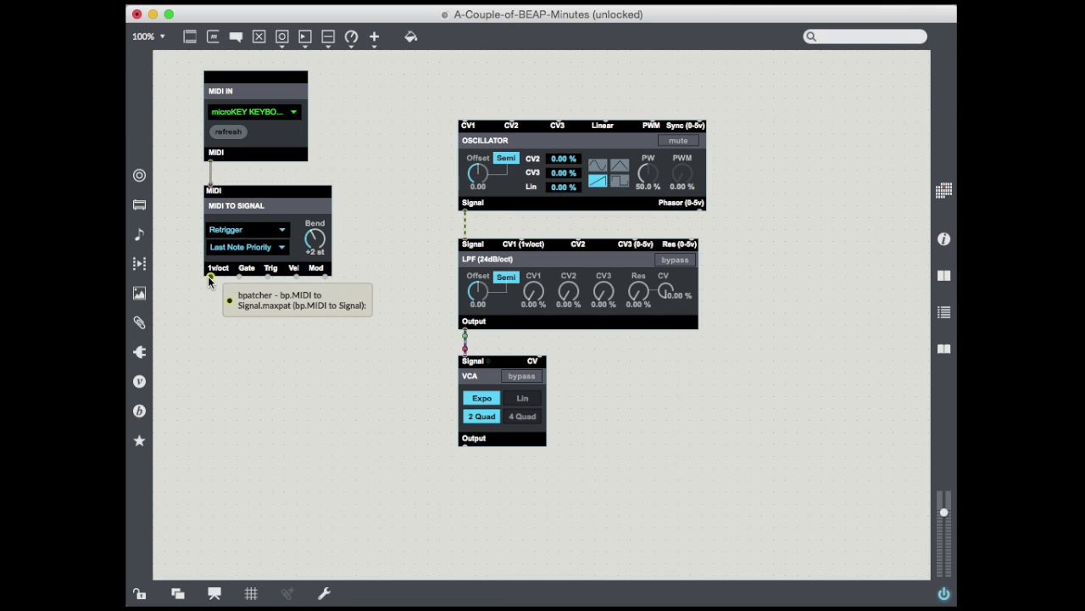
pyautogui.moveTo(213, 276); pyautogui.dragTo(467, 126)
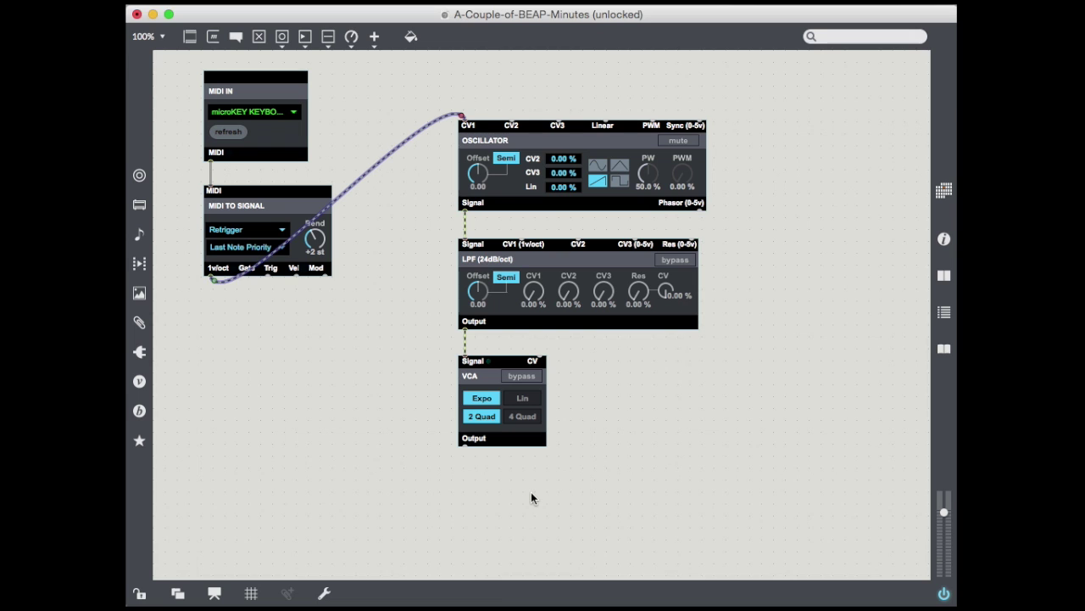
pyautogui.click(139, 411)
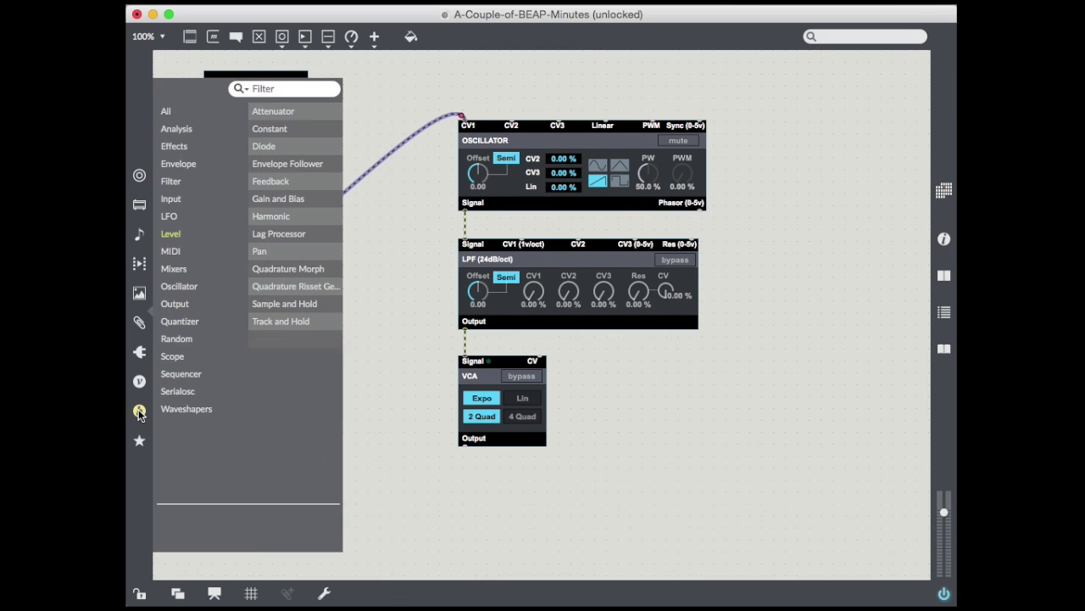
# Step: Add an ASR envelope gated by MIDI to Signal's Gate, with its 0-5v output into VCA CV
pyautogui.click(179, 163)
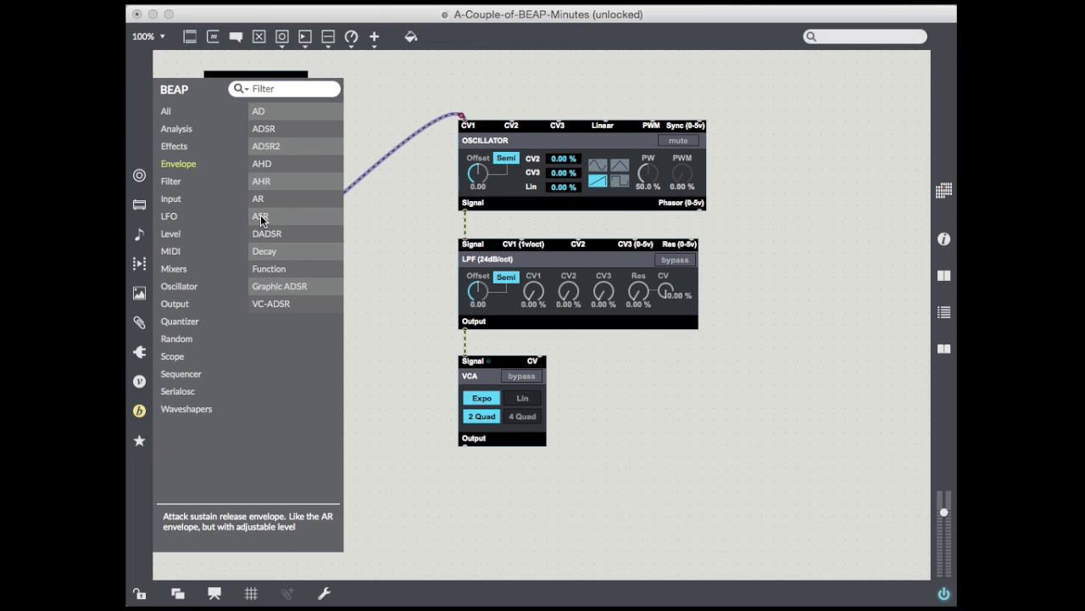
pyautogui.moveTo(260, 219); pyautogui.dragTo(285, 329)
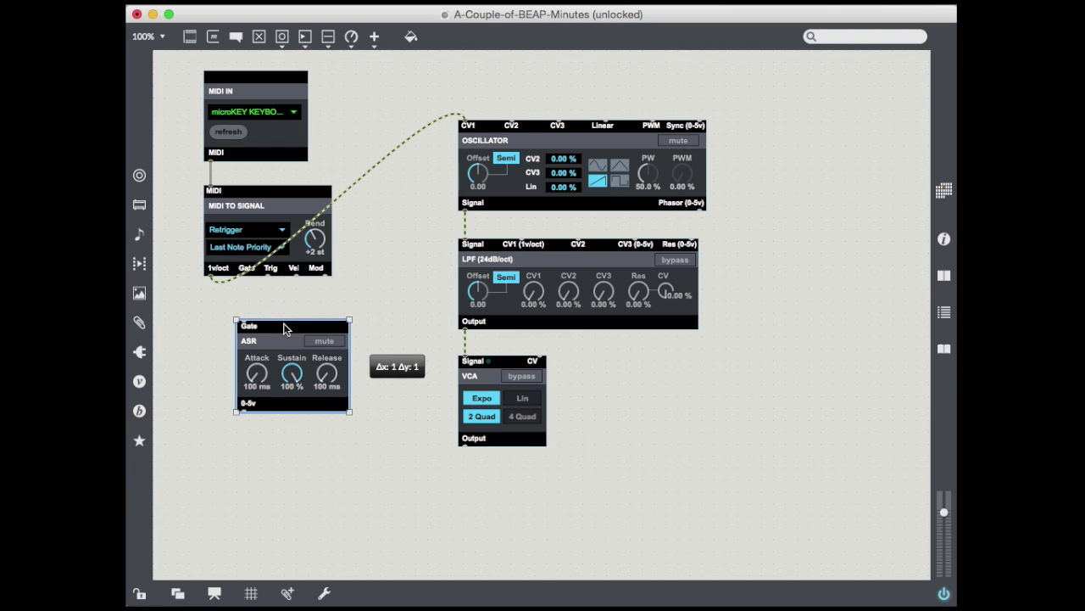
pyautogui.click(240, 275)
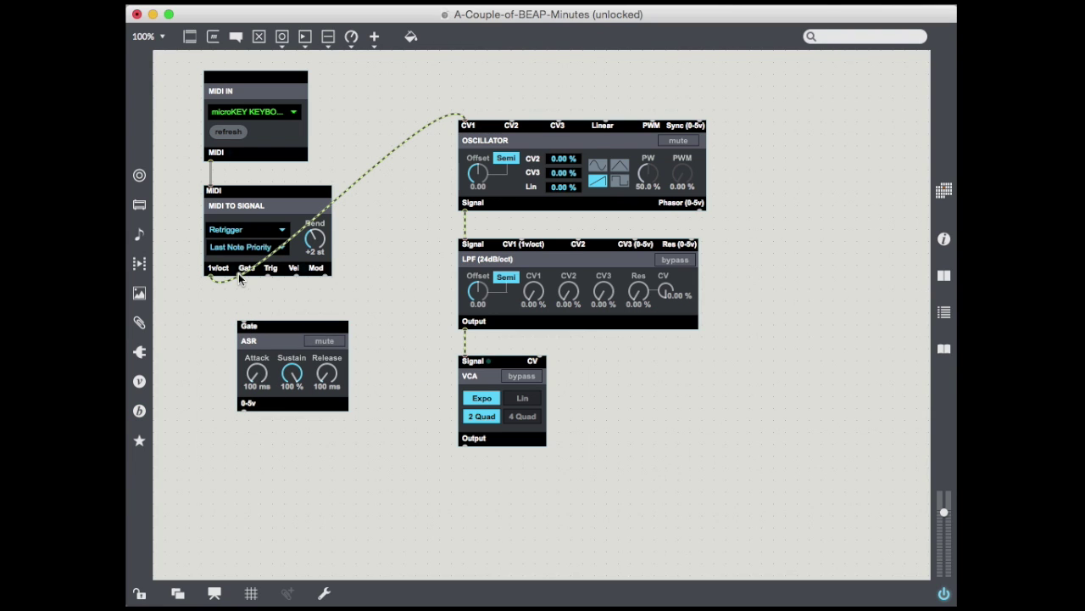
pyautogui.moveTo(240, 275); pyautogui.dragTo(258, 331)
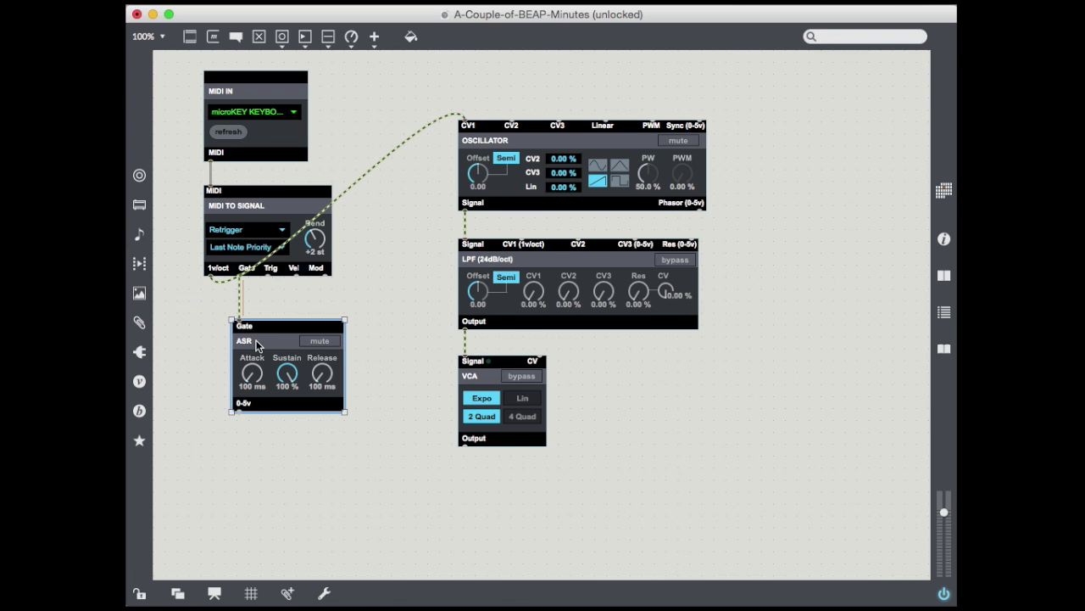
pyautogui.click(238, 413)
pyautogui.moveTo(241, 406); pyautogui.dragTo(539, 354)
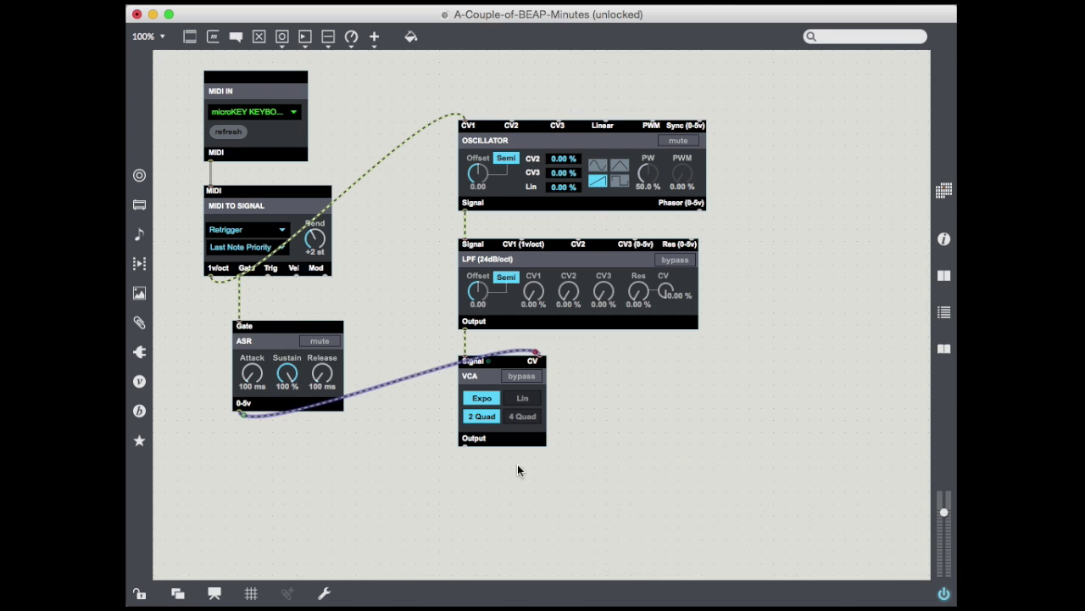
# Step: Place a Stereo output under the VCA and cord VCA Output to both Left and Right inputs
pyautogui.click(140, 411)
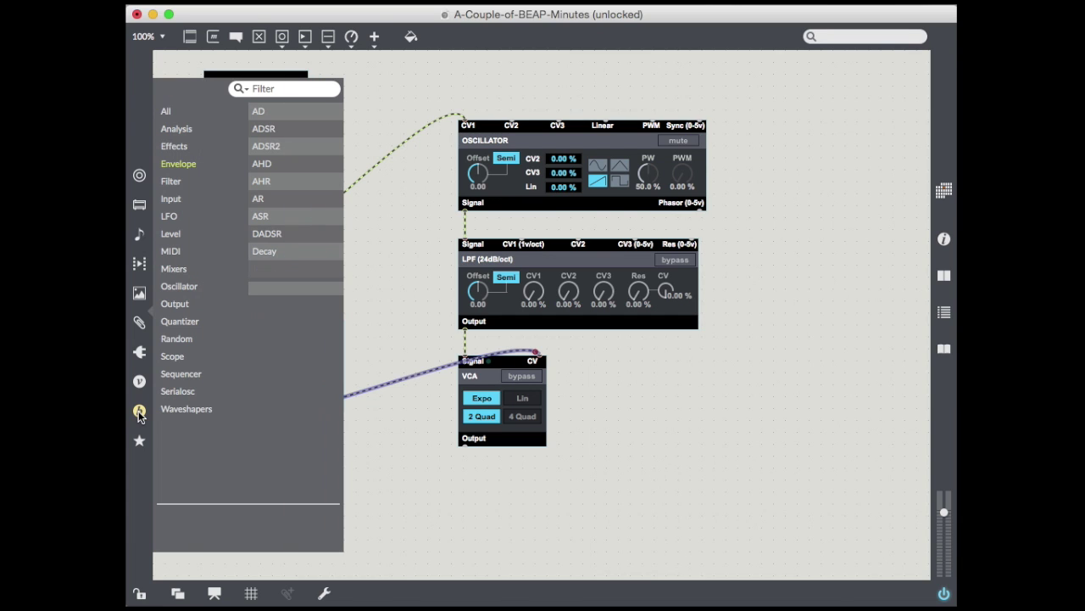
pyautogui.click(177, 302)
pyautogui.moveTo(253, 218); pyautogui.dragTo(461, 489)
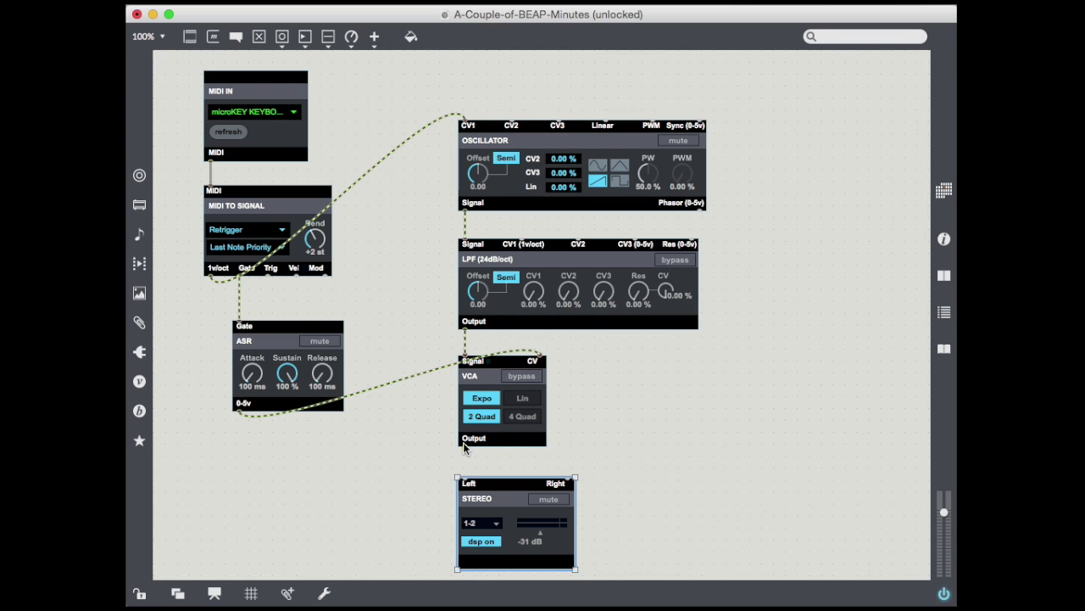
pyautogui.moveTo(464, 442); pyautogui.dragTo(464, 483)
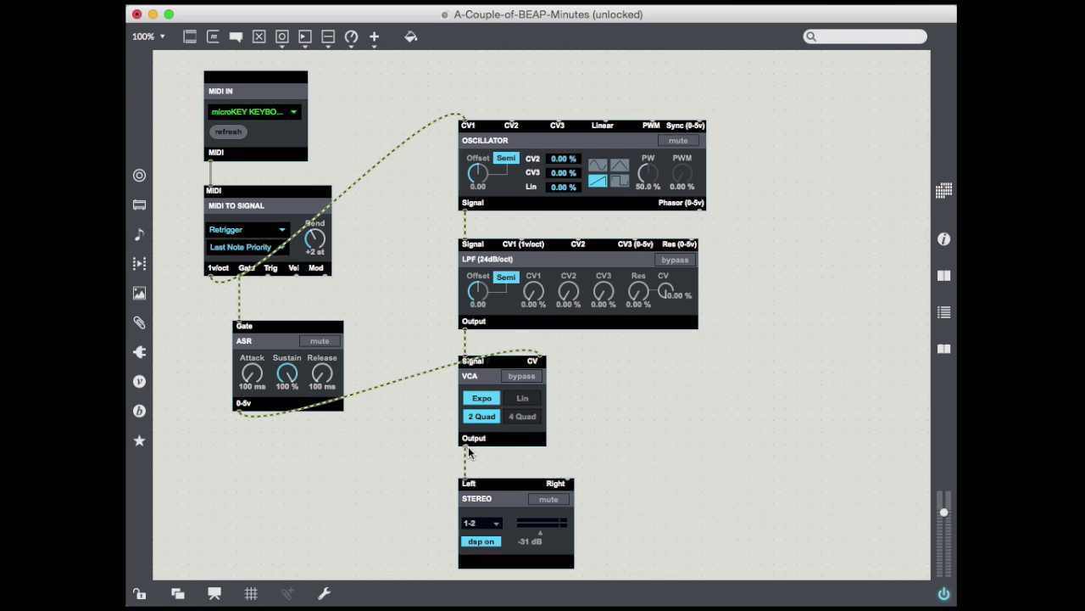
pyautogui.moveTo(468, 450); pyautogui.dragTo(567, 491)
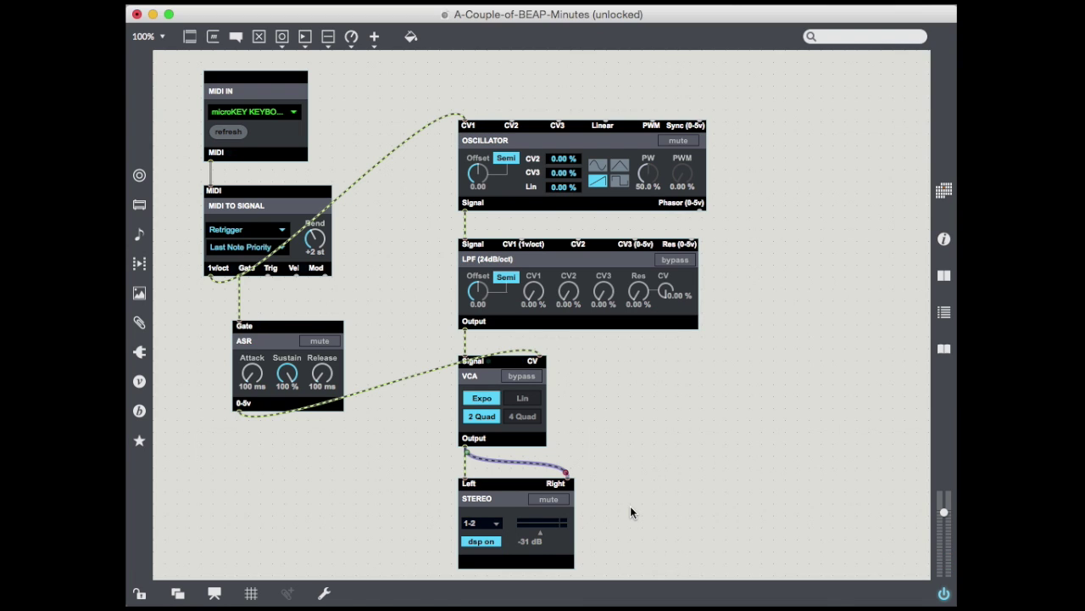
# Step: Lock the patch, set output level to -6.9 dB, and switch LPF to Freq at 2.56 kHz
pyautogui.click(139, 592)
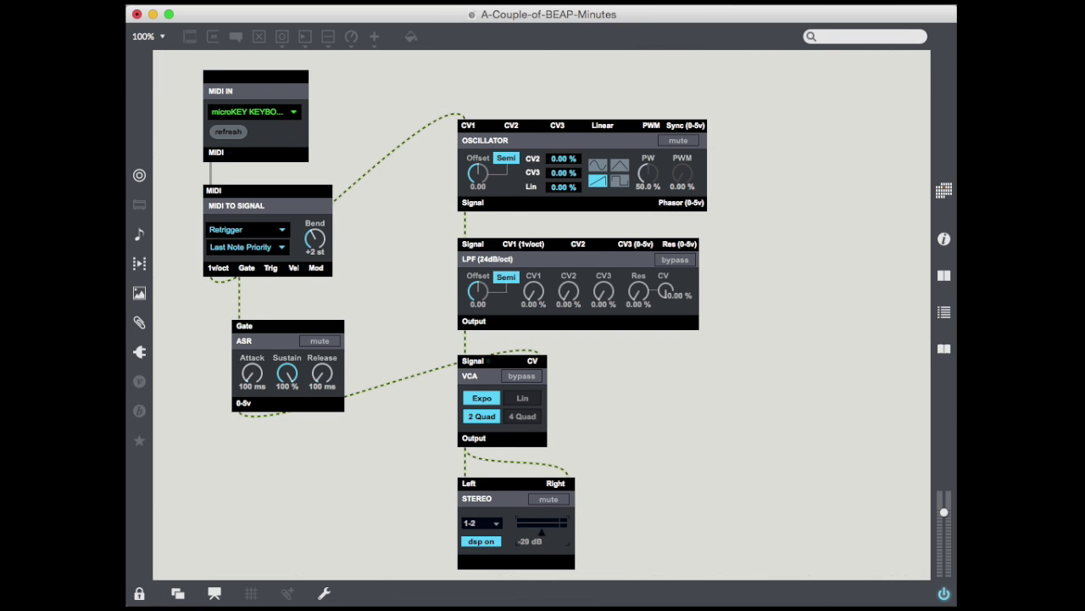
pyautogui.moveTo(540, 534); pyautogui.dragTo(555, 534)
pyautogui.click(506, 278)
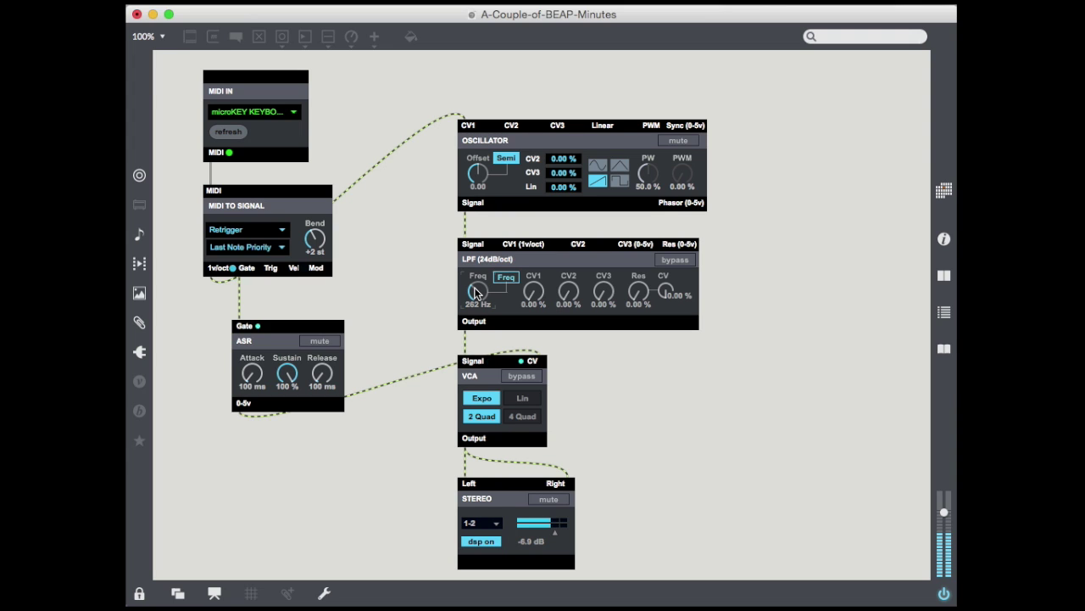
pyautogui.moveTo(476, 292); pyautogui.dragTo(498, 246)
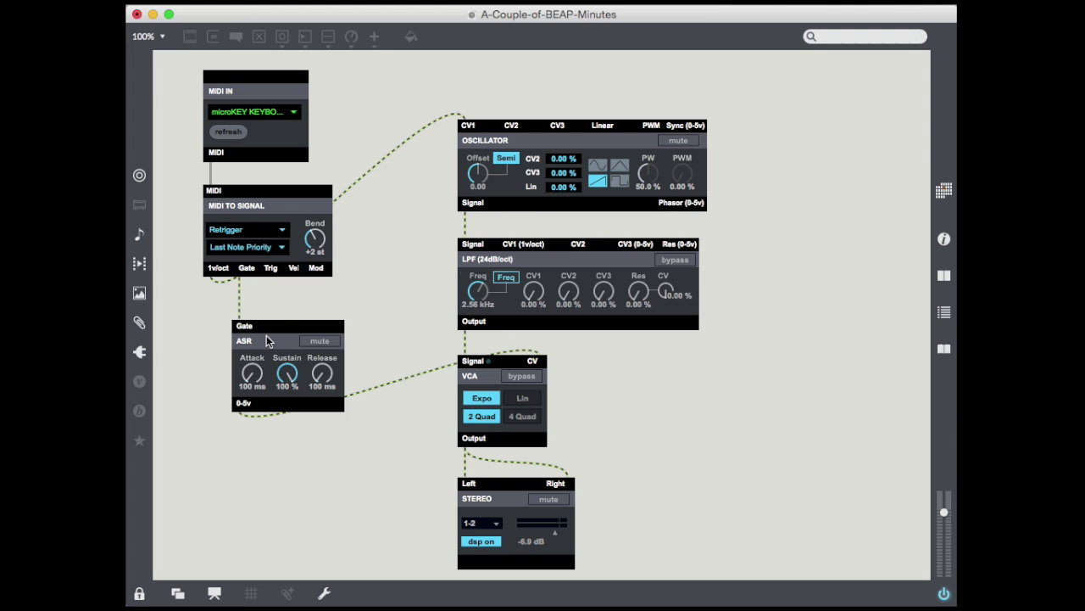
# Step: Set the ASR attack to 0 ms and release to about 1.04 s, then unlock the patch
pyautogui.moveTo(252, 373); pyautogui.dragTo(252, 399)
pyautogui.moveTo(320, 380); pyautogui.dragTo(320, 348)
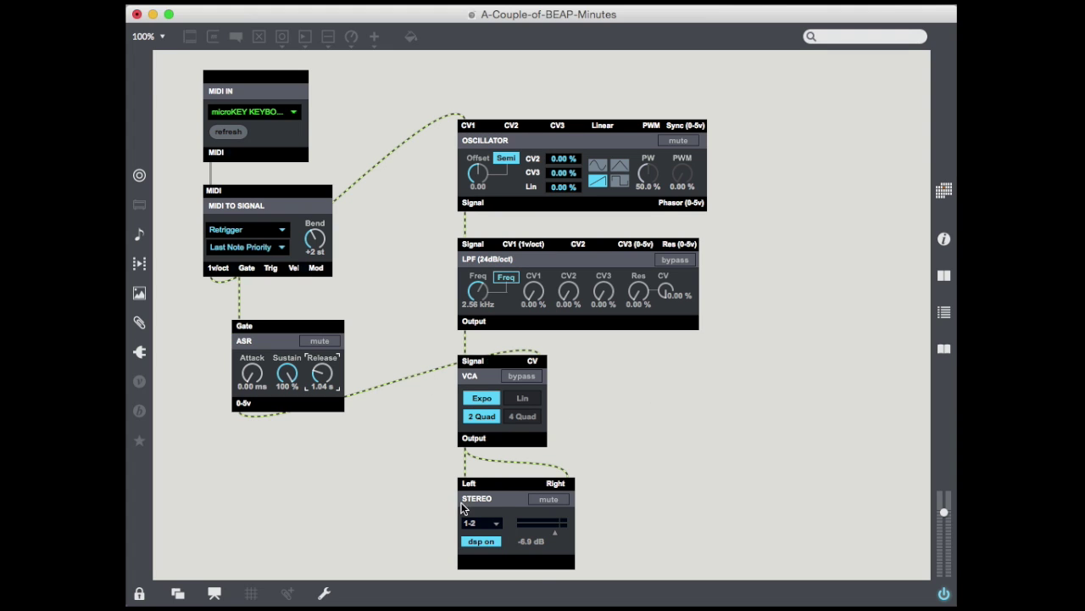
pyautogui.click(139, 593)
# Step: Open the BEAP module browser and close it again to reveal the full patch
pyautogui.click(139, 412)
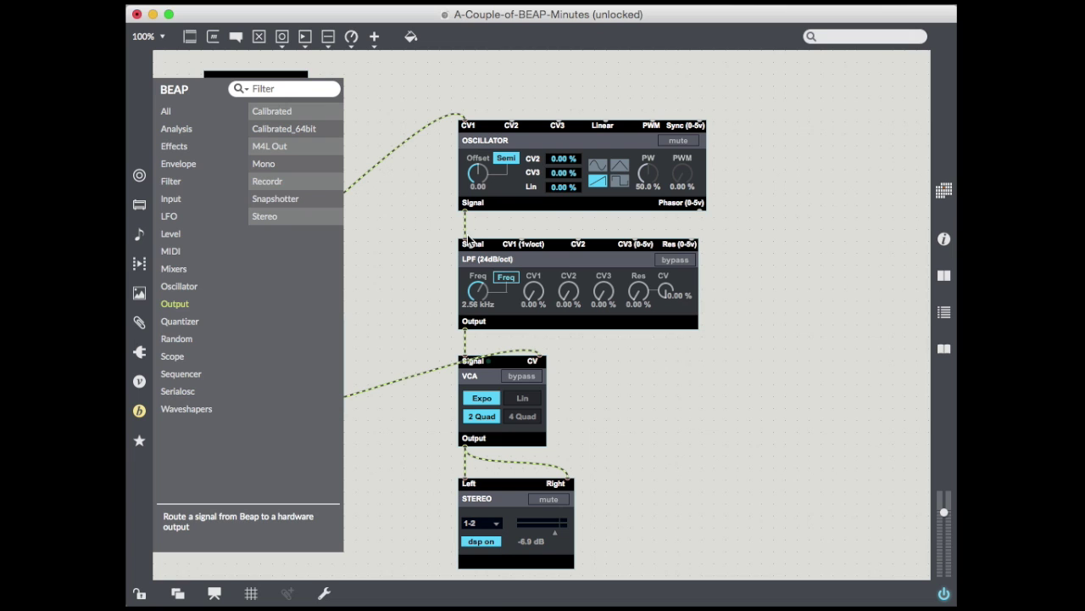
pyautogui.click(821, 471)
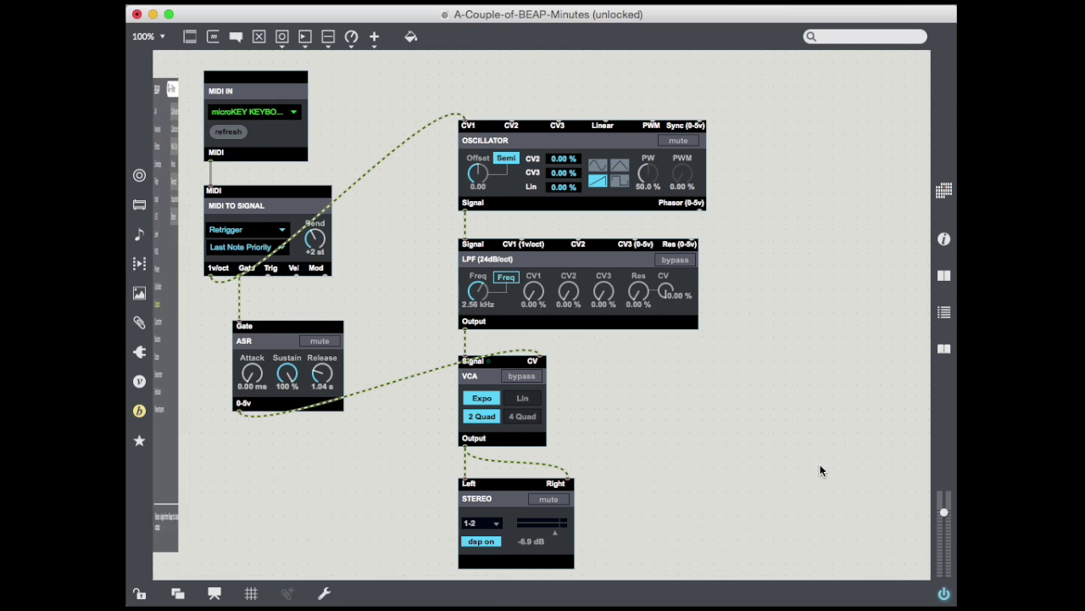